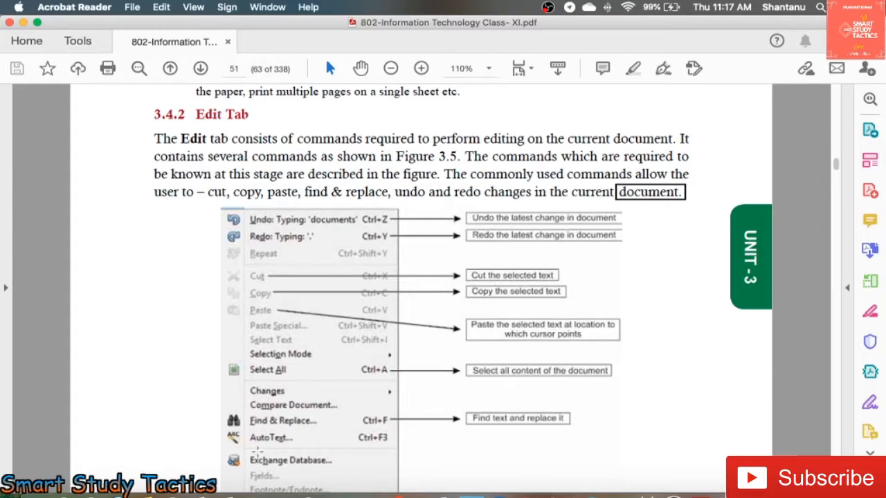
- Read the Edit Tab figure in the PDF textbook and switch to OpenOffice Writer to view the matching editing commands
scroll(360, 319, up, 1)
scroll(360, 319, down, 6)
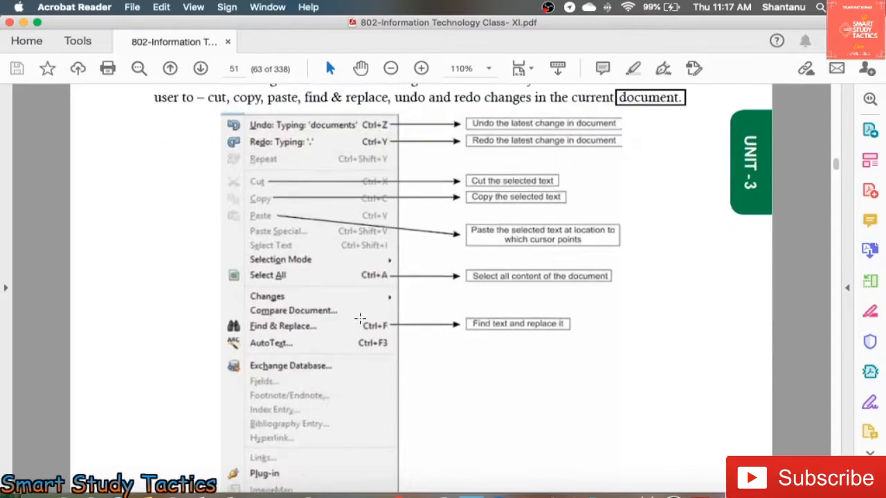
scroll(360, 318, up, 2)
scroll(360, 318, up, 2)
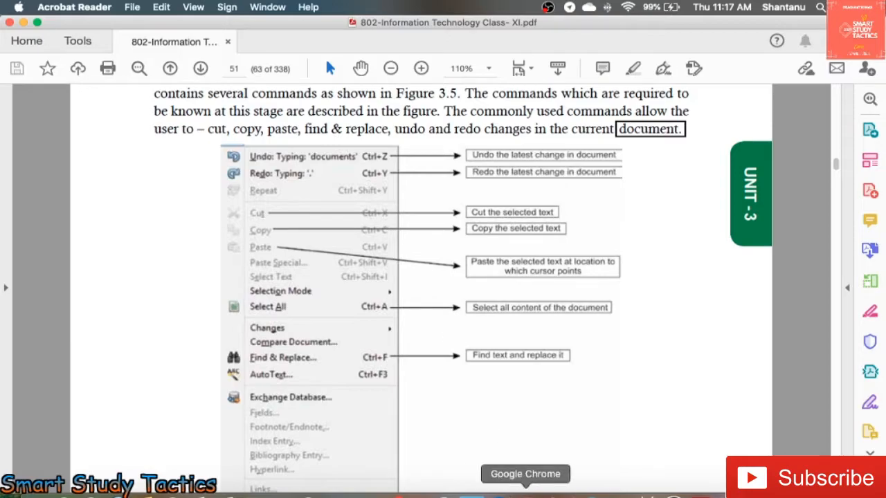
click(500, 496)
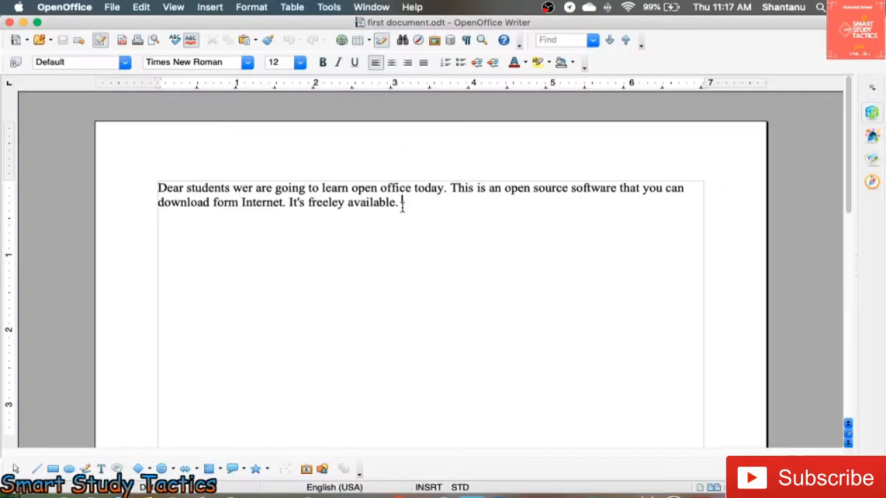
click(112, 8)
mouse_move(142, 10)
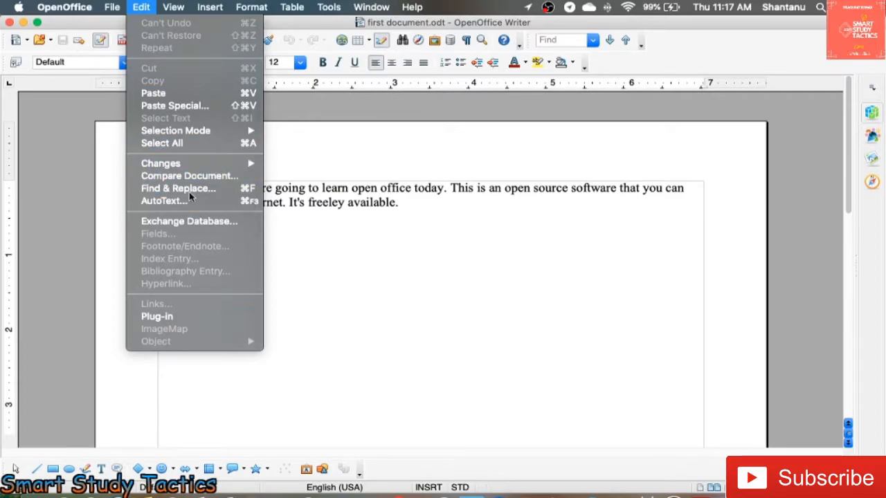
- Add the sample text "dfdfjldjfd fdoejjlwrjowjroeo" after the sentence "It's freeley available."
click(429, 203)
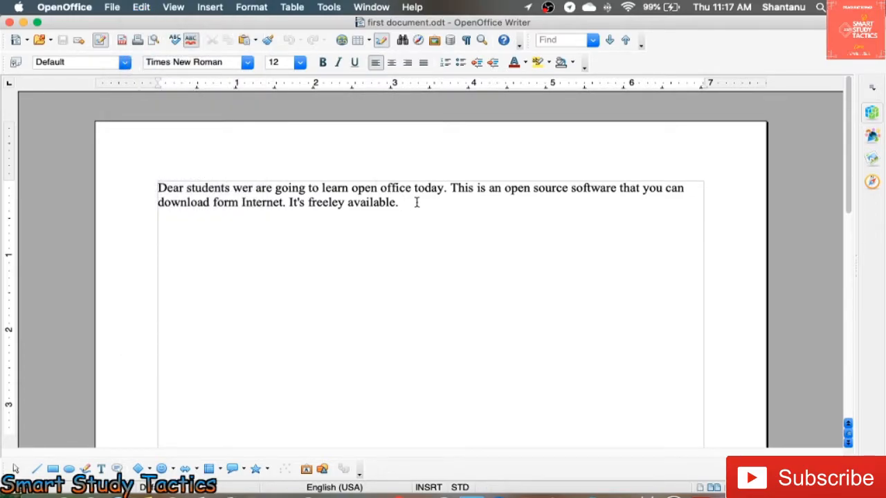
text(dfdfjldjfd)
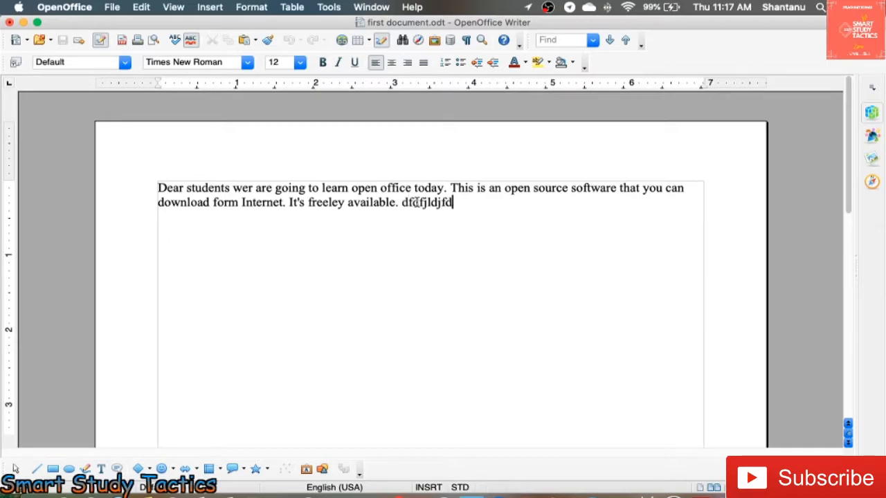
text( fdoejjlwrjowjroeo)
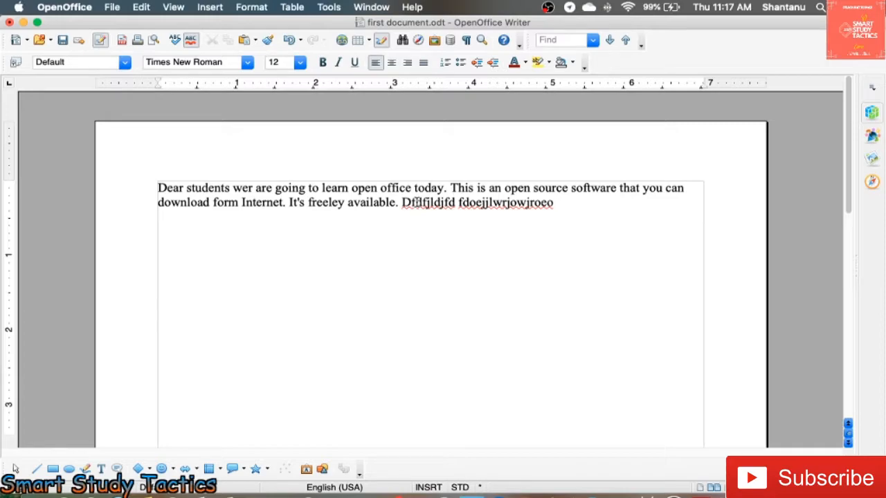
- Undo all the sample typing after "It's freeley available." and redo only the typing of "dfdfjldjfd"
click(142, 8)
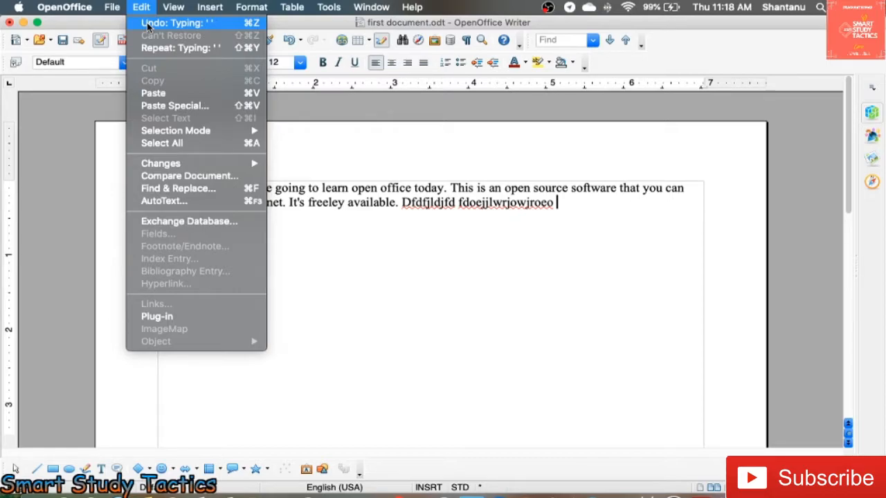
click(247, 29)
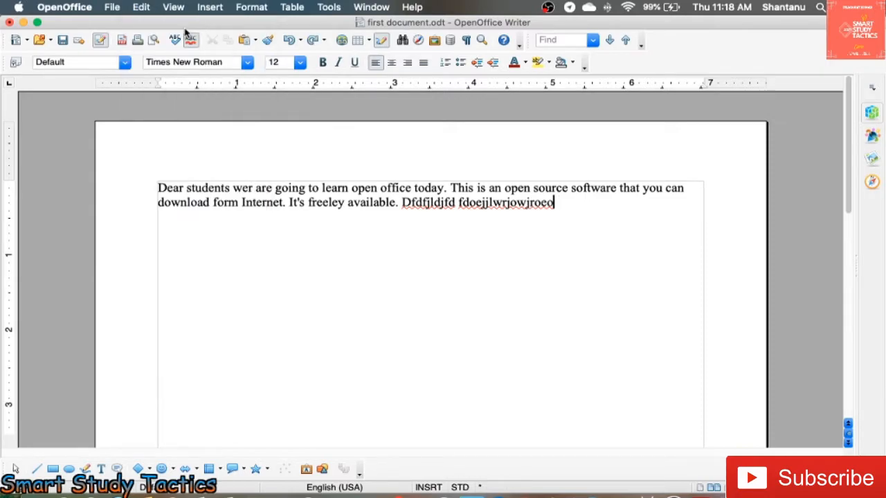
key(super+z)
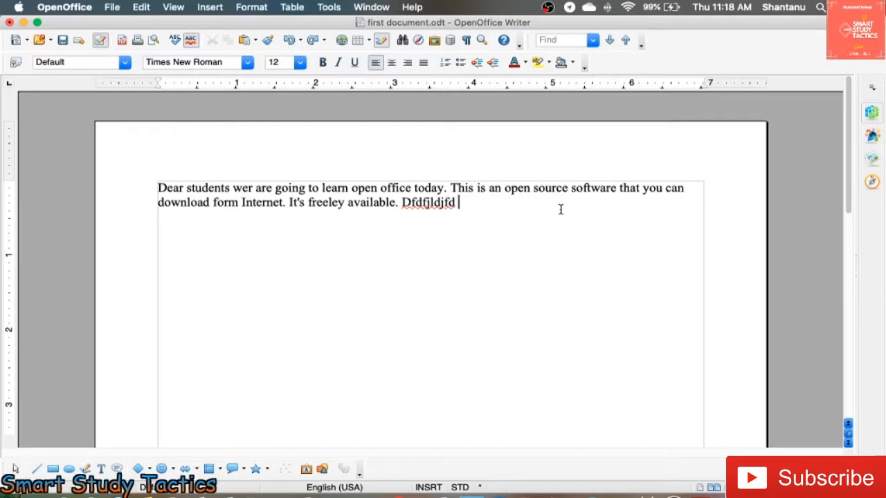
key(super+z)
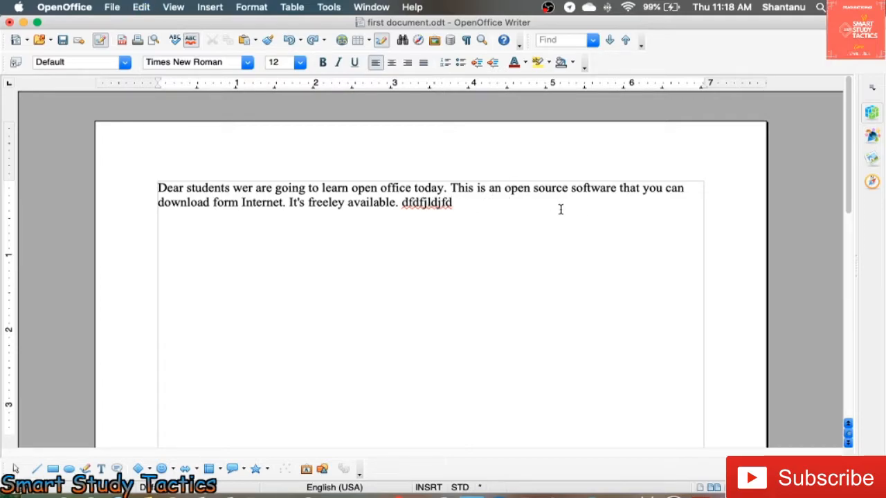
key(super+z)
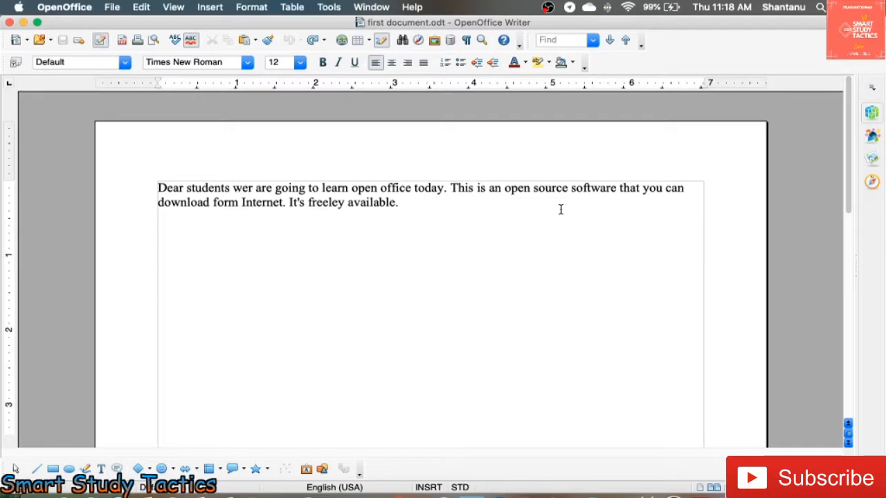
click(143, 10)
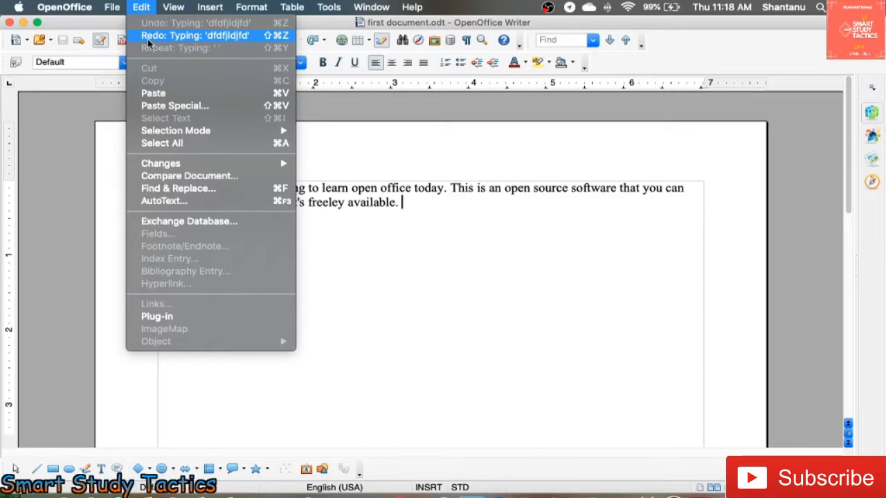
click(147, 38)
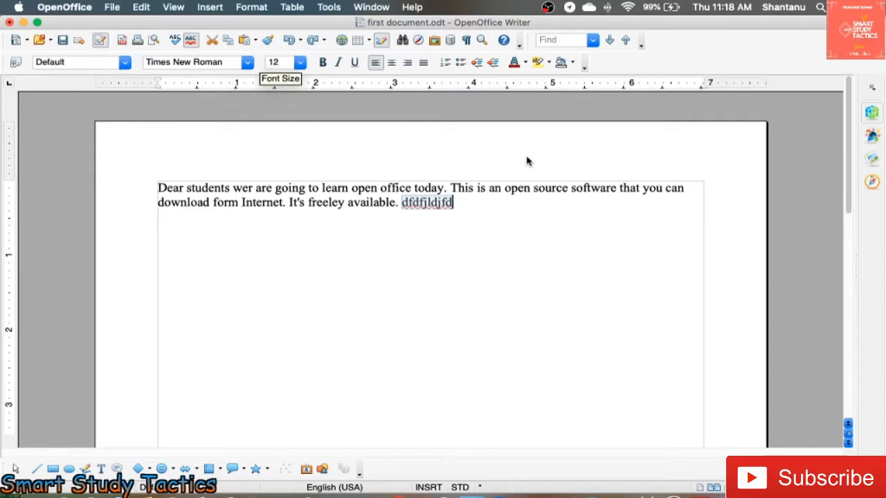
- Try centring the paragraph and restore its left alignment
key(super+e)
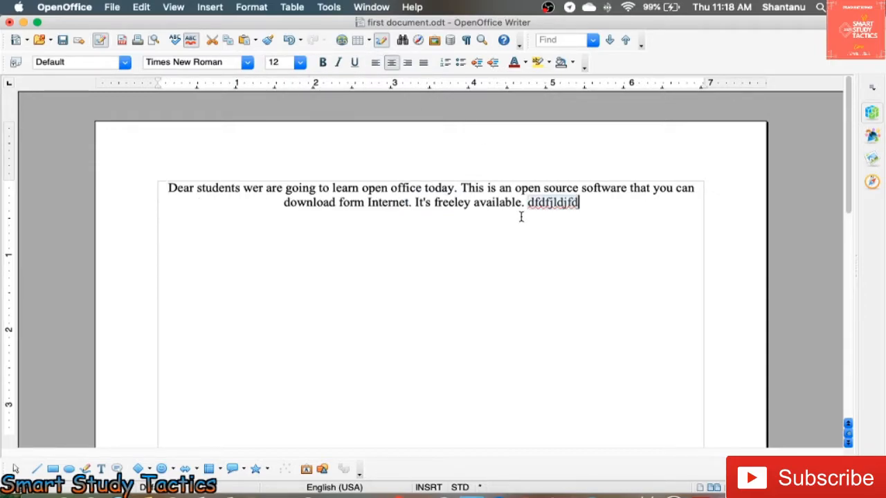
key(super+l)
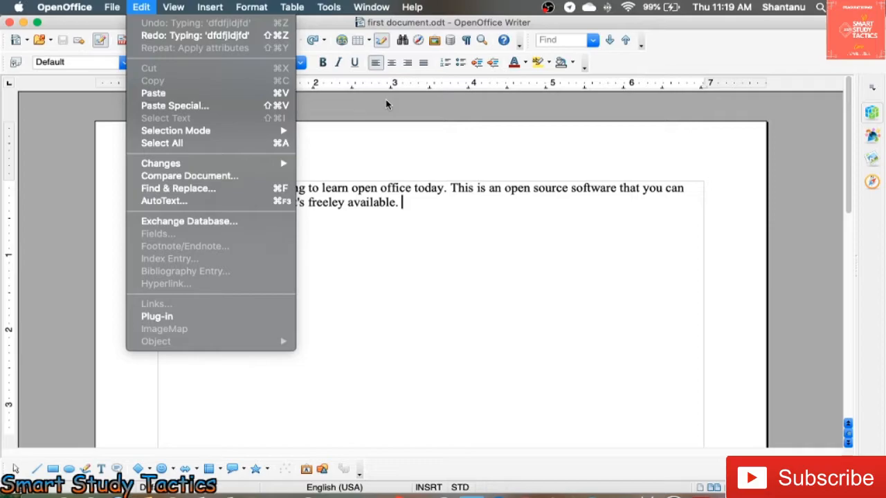
click(393, 208)
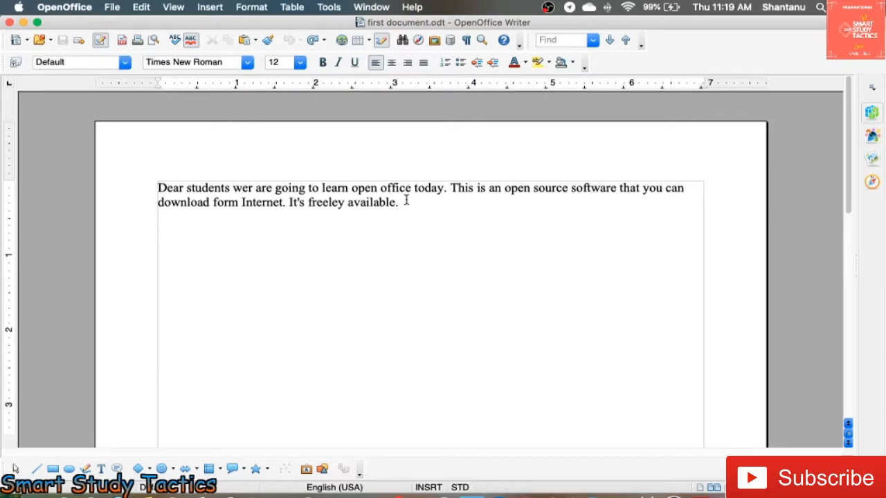
drag(405, 201, 288, 202)
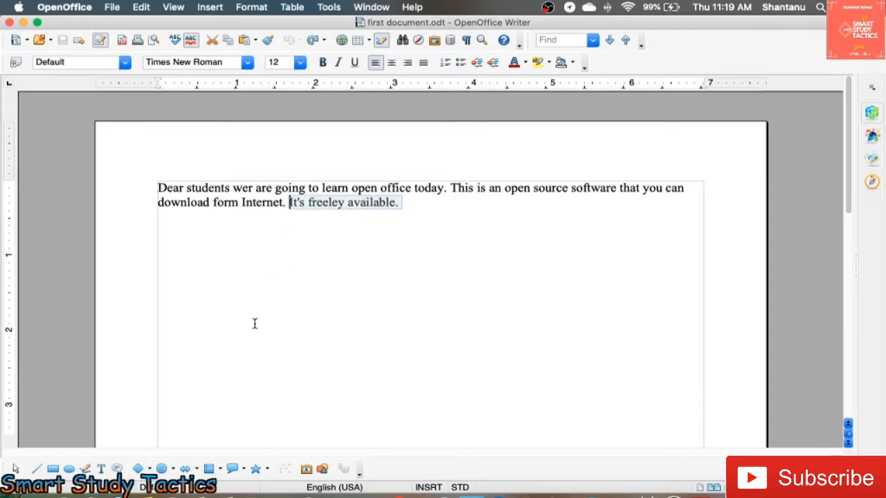
click(405, 202)
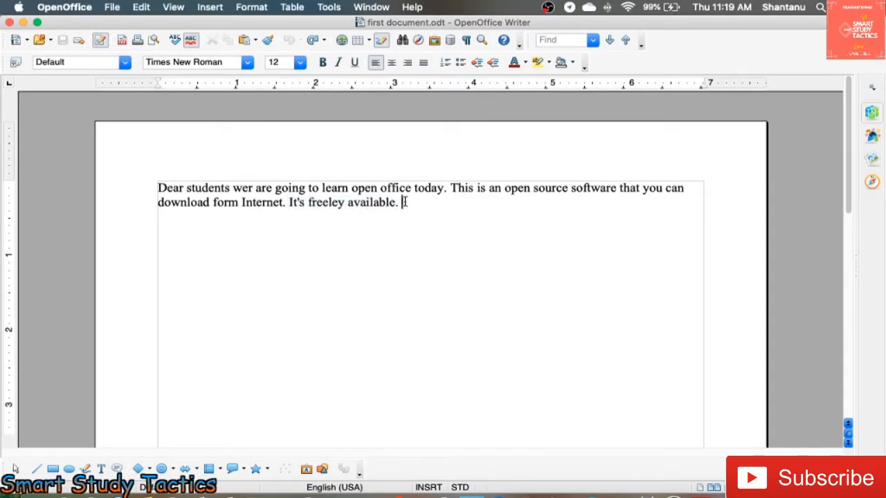
drag(404, 202, 292, 201)
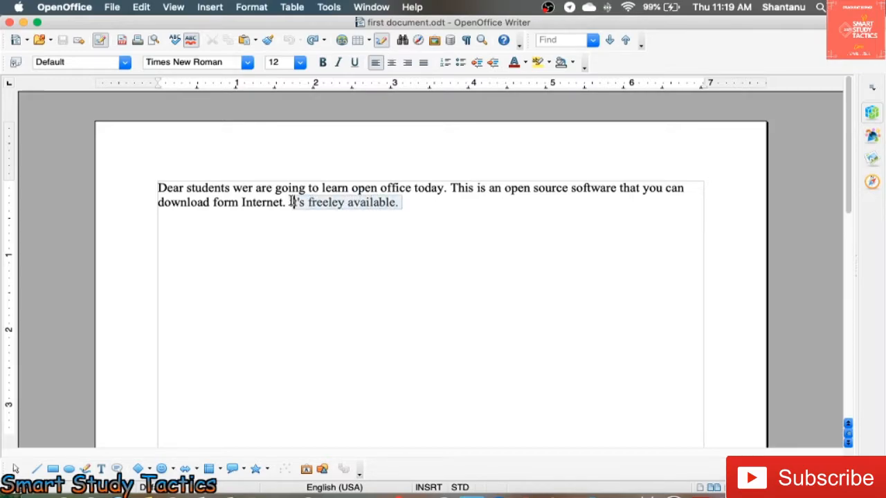
click(407, 202)
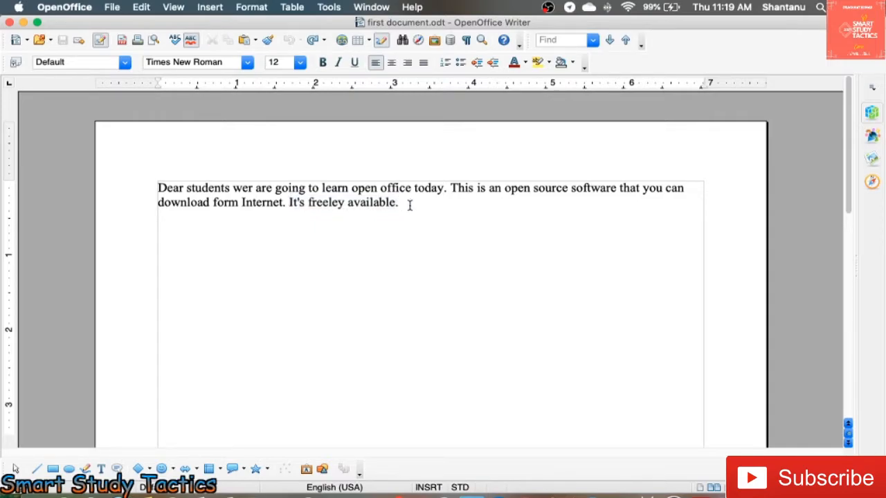
- Cut the sentence "It's freeley available." from the end of the paragraph
key(shift+Left)
key(shift+Left)
key(shift+Left)
key(shift+Left)
key(shift+Left)
key(shift+Left)
key(shift+Left)
key(shift+Left)
key(shift+Left)
key(shift+Left)
key(shift+Left)
key(shift+Left)
key(shift+Left)
key(shift+Left)
key(shift+Left)
key(shift+Left)
key(shift+Left)
key(shift+Left)
key(shift+Left)
key(shift+Left)
key(shift+Left)
key(shift+Left)
key(shift+Left)
key(super+c)
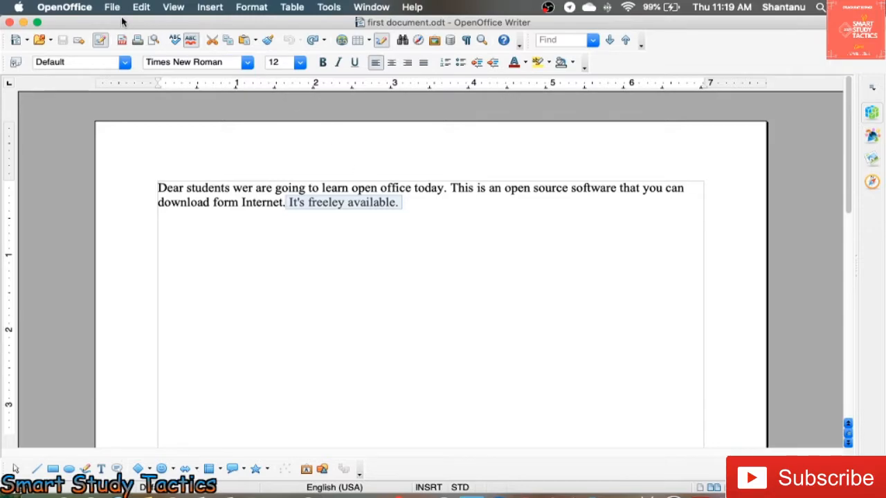
click(141, 8)
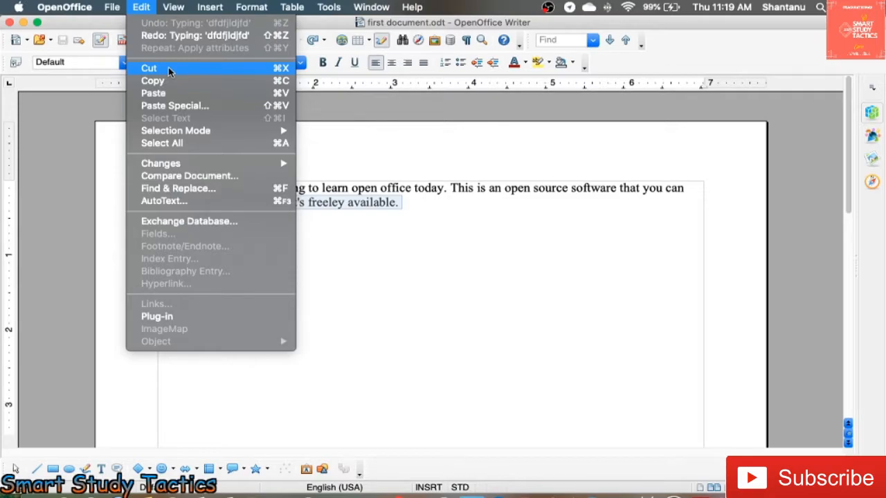
key(Escape)
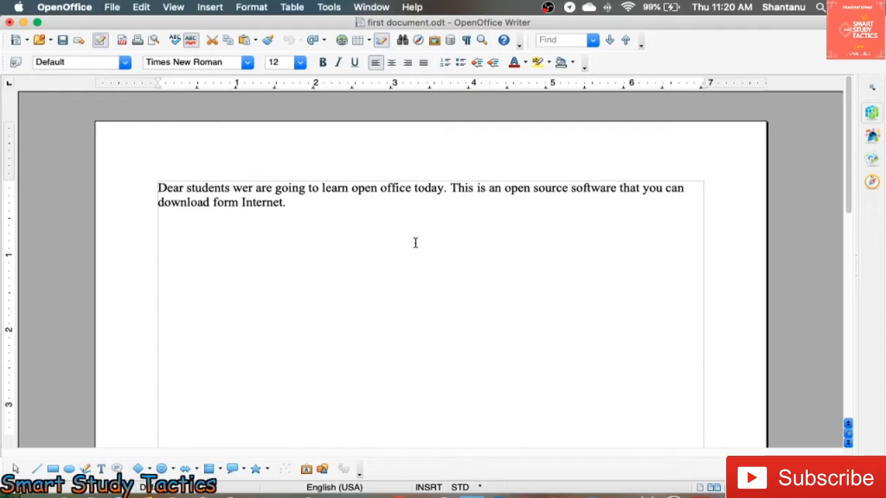
- Paste the cut sentence a few blank lines below the paragraph, and paste it a second time directly after the first copy
click(141, 7)
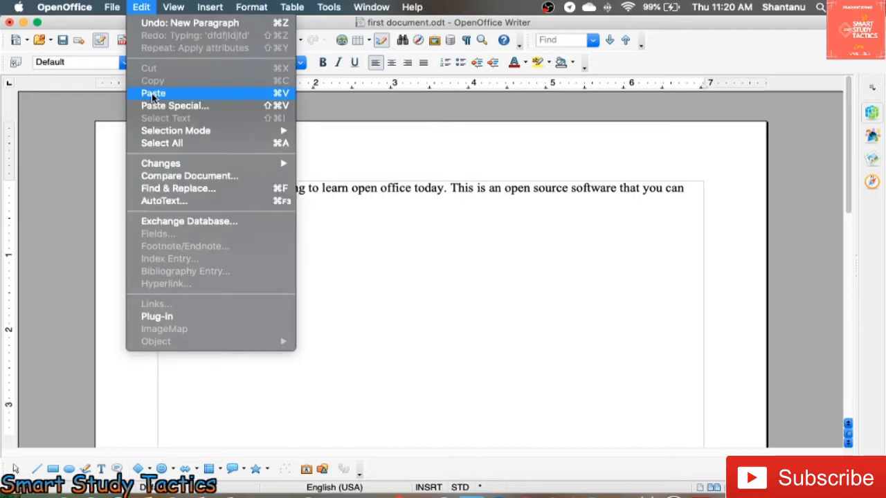
click(153, 93)
click(292, 201)
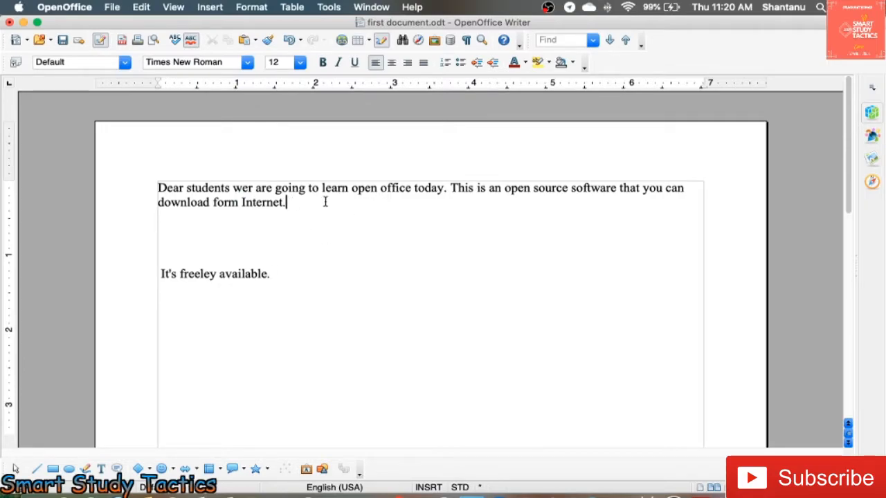
click(161, 274)
click(296, 276)
key(super+v)
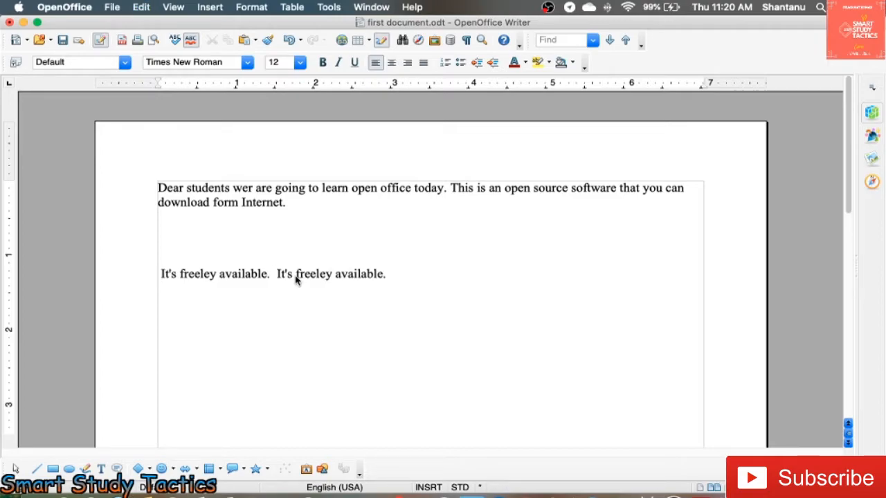
- Copy the "Dear students" paragraph and paste it twice on new lines beneath the pasted sentences
click(281, 215)
drag(299, 203, 156, 187)
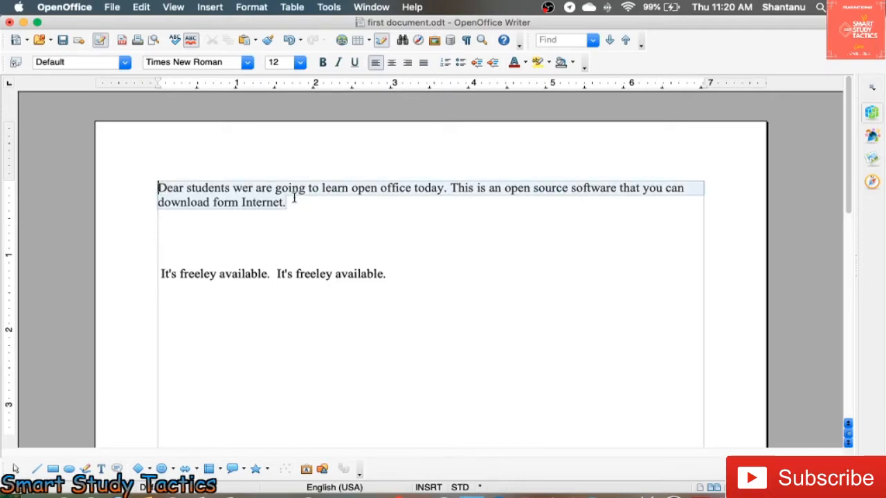
click(147, 6)
click(148, 82)
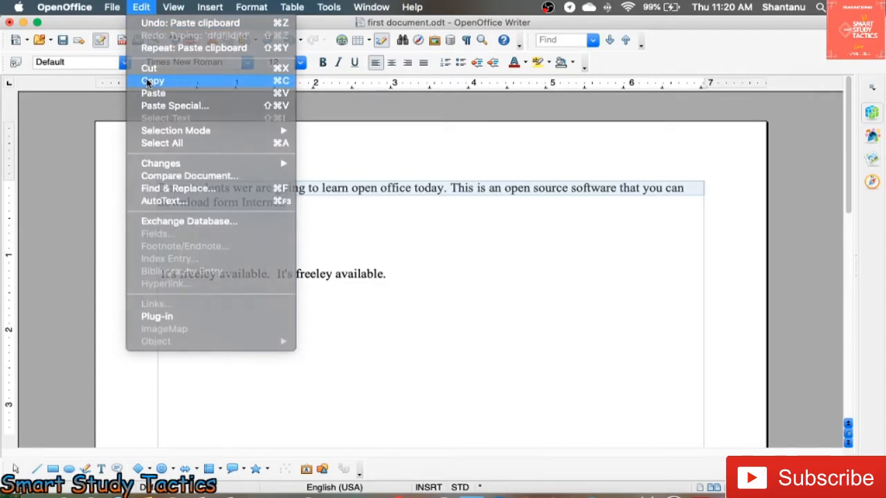
click(171, 240)
click(166, 315)
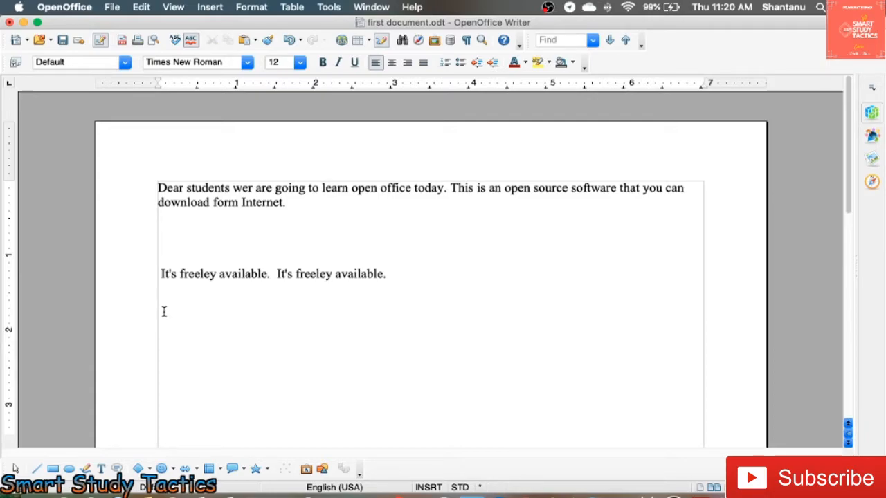
key(super+v)
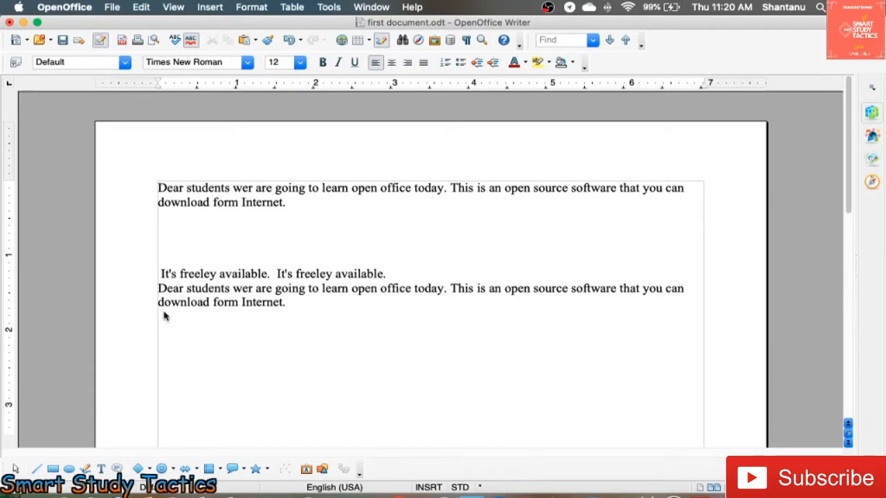
key(super+v)
key(Return)
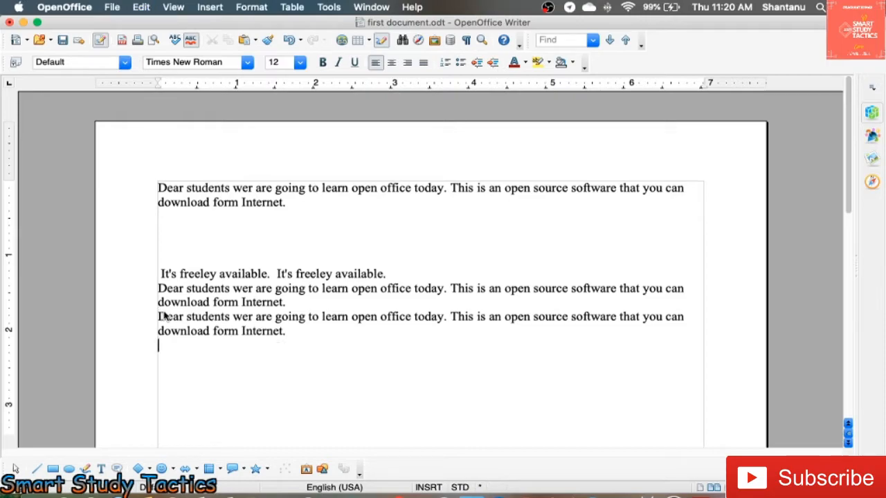
- Paste the "Dear students" paragraph a third time and undo that paste
key(super+v)
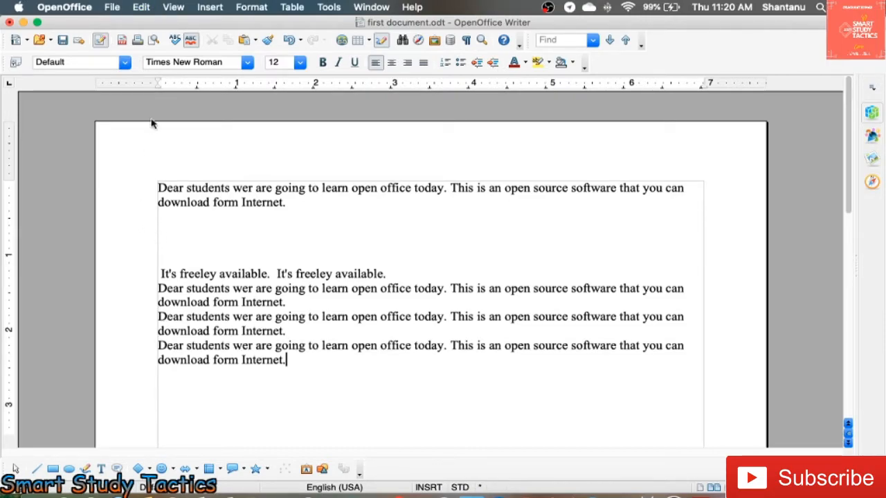
click(148, 8)
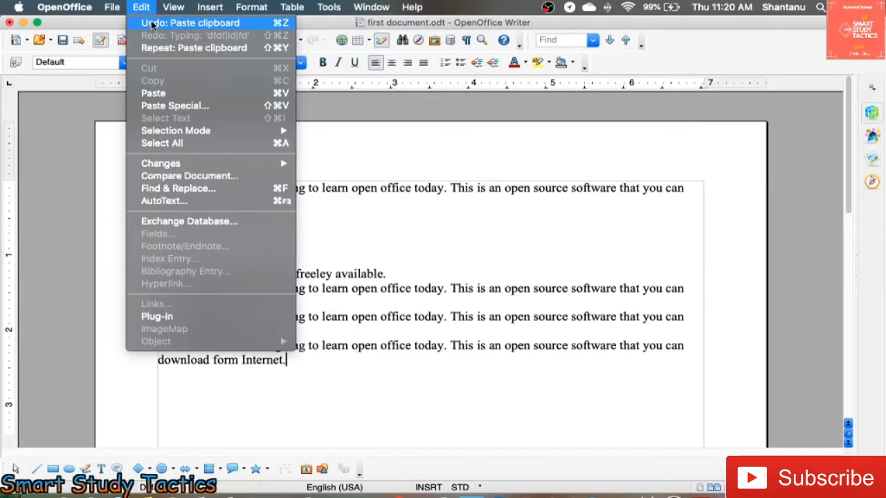
click(152, 25)
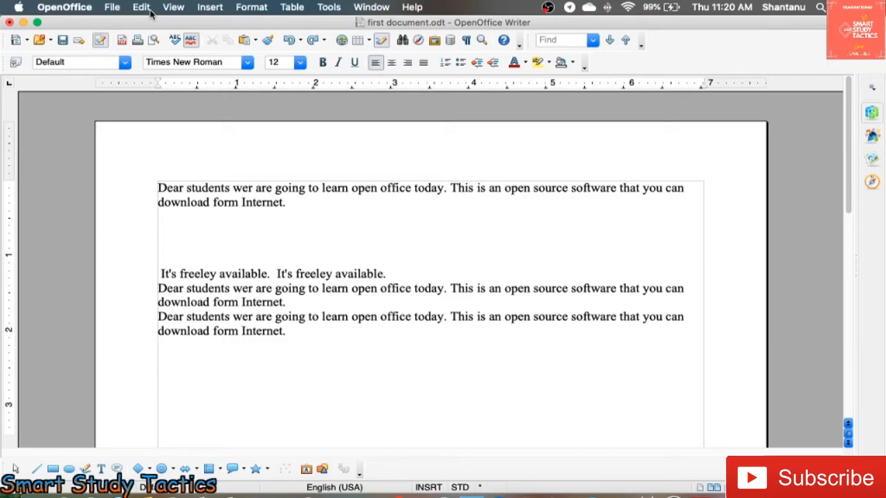
- Redo the undone third paste of the "Dear students" paragraph at the end of the document
click(141, 8)
click(153, 32)
click(309, 359)
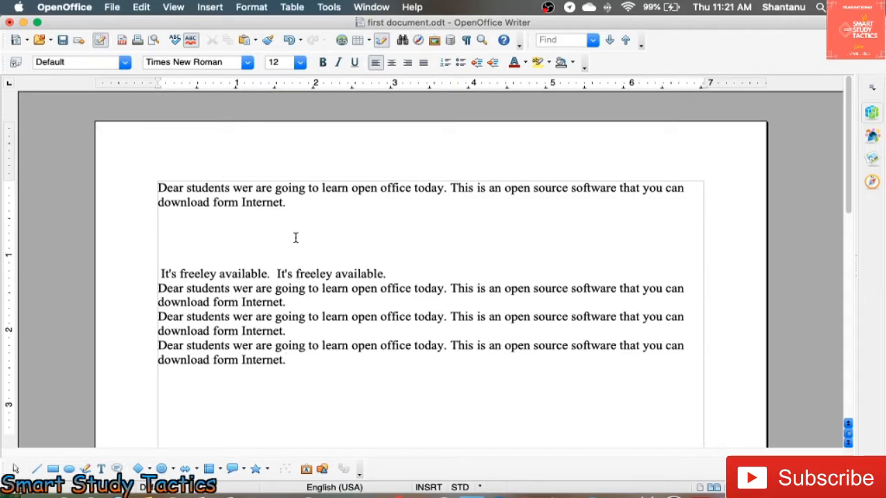
click(141, 7)
mouse_move(180, 164)
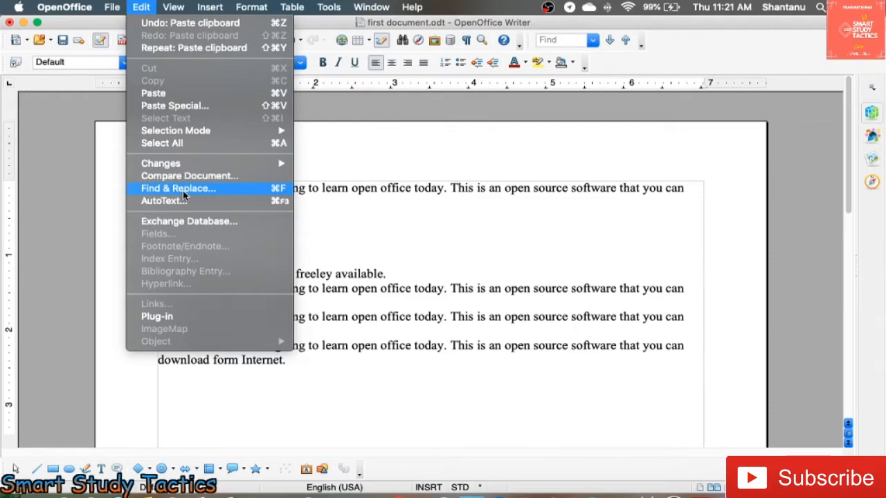
click(360, 194)
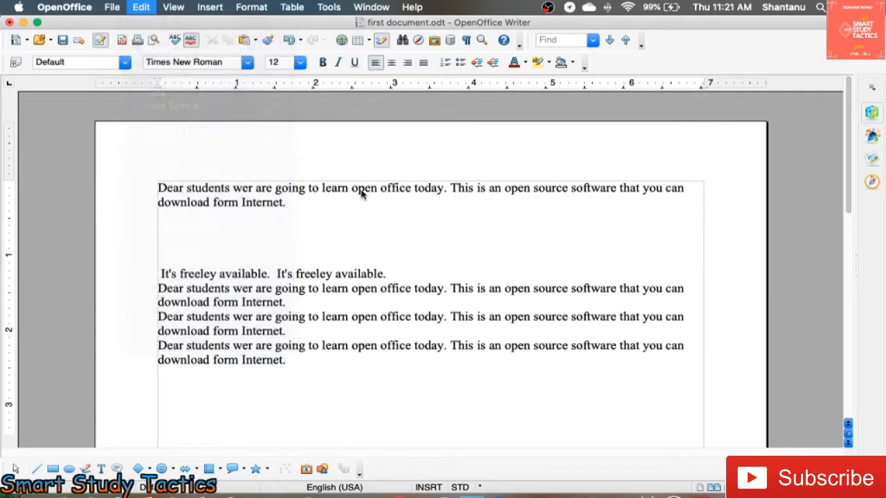
click(158, 187)
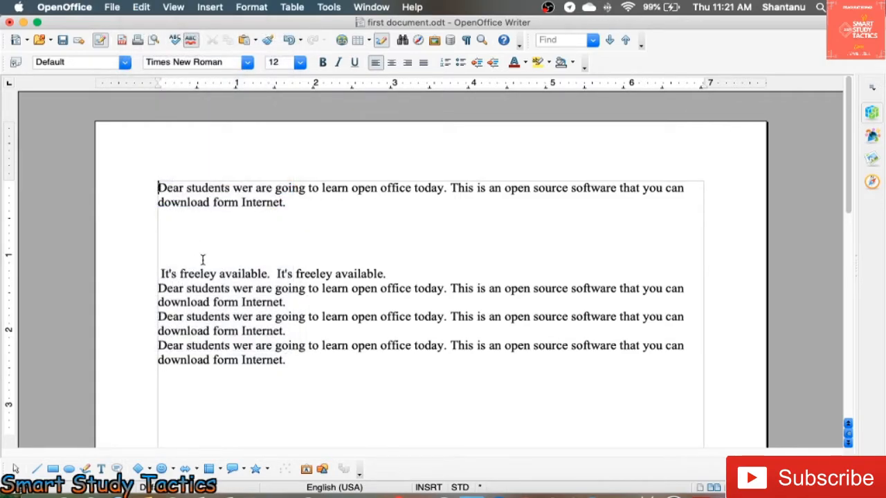
click(141, 7)
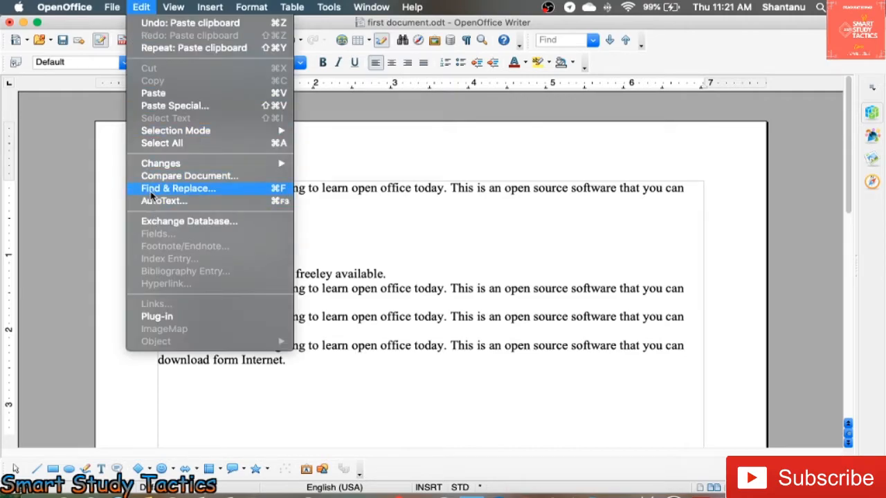
click(419, 197)
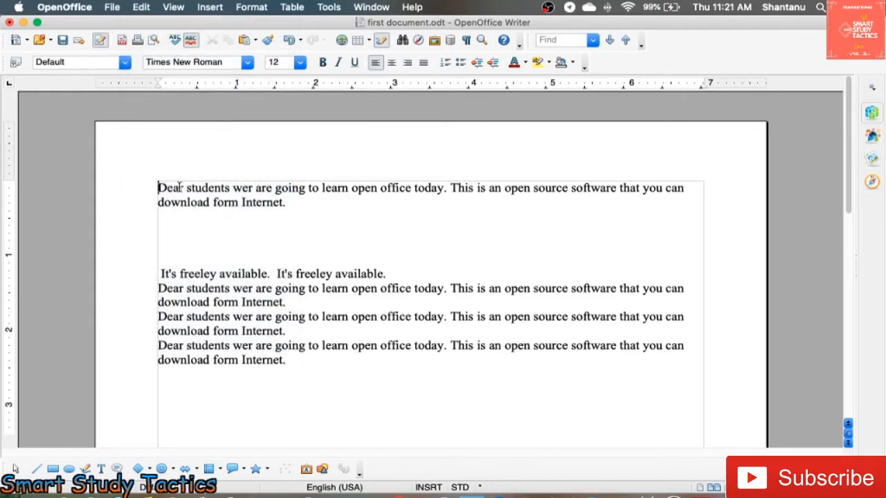
- Select the text "ear students wer are going to learn" in the first line of the top paragraph for an editing command
drag(165, 185, 352, 188)
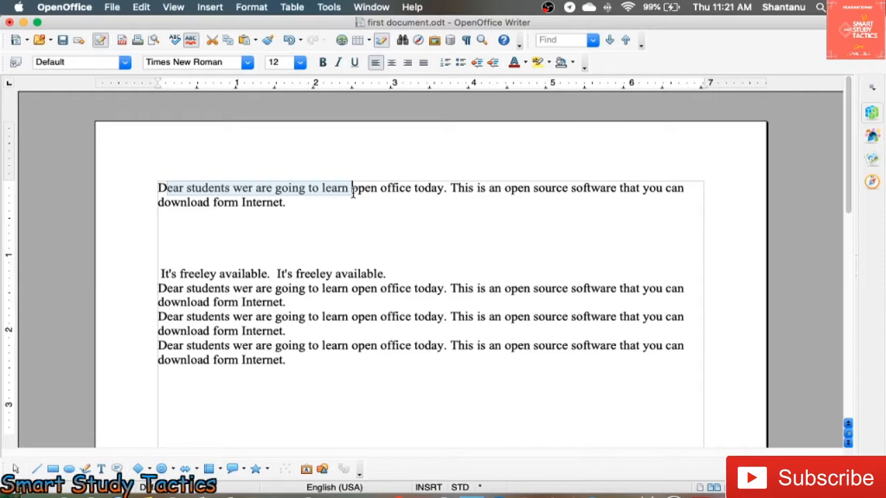
click(142, 6)
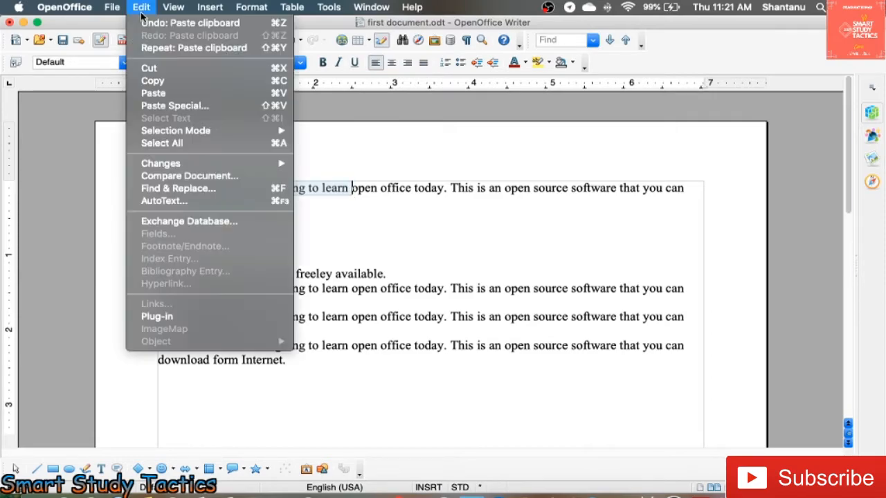